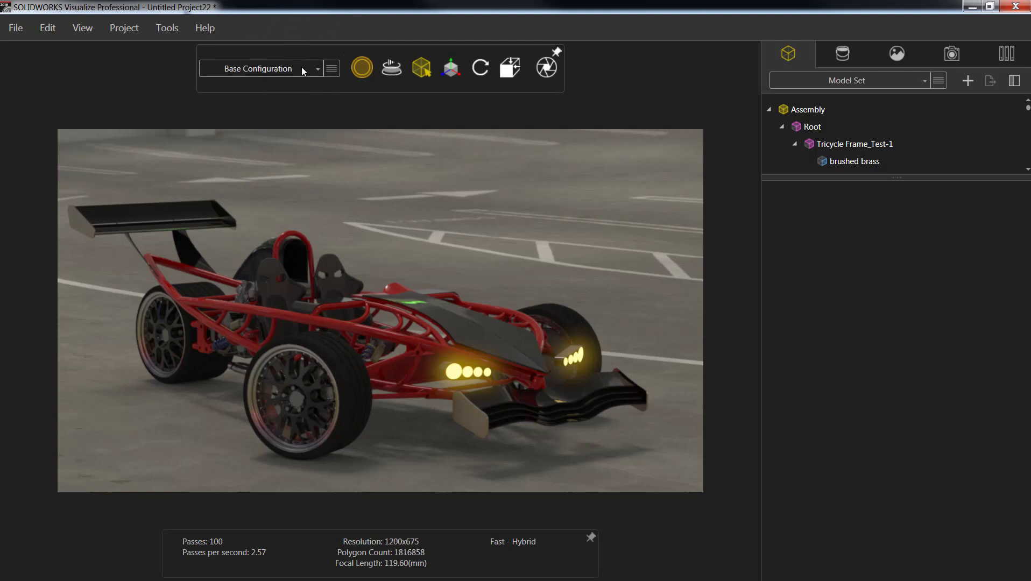
Add a configuration named 'Green', with the tricycle still rendered in red
left_click(332, 74)
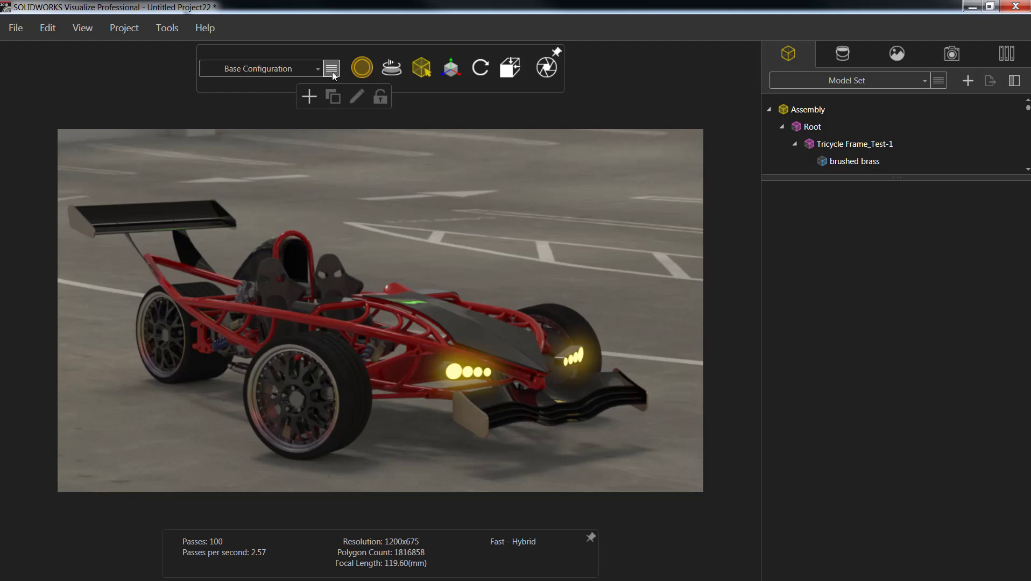
left_click(309, 97)
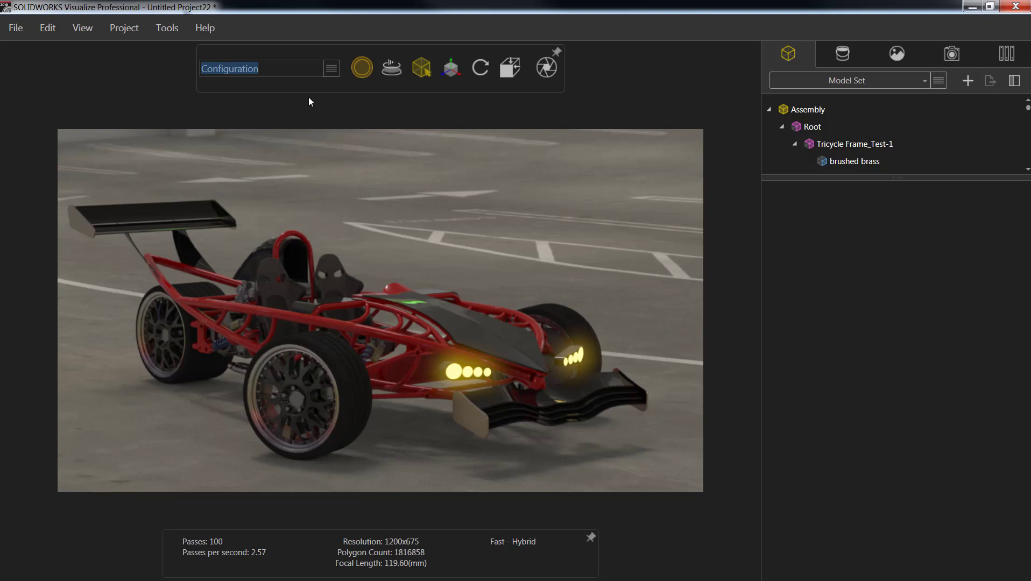
type("Gr")
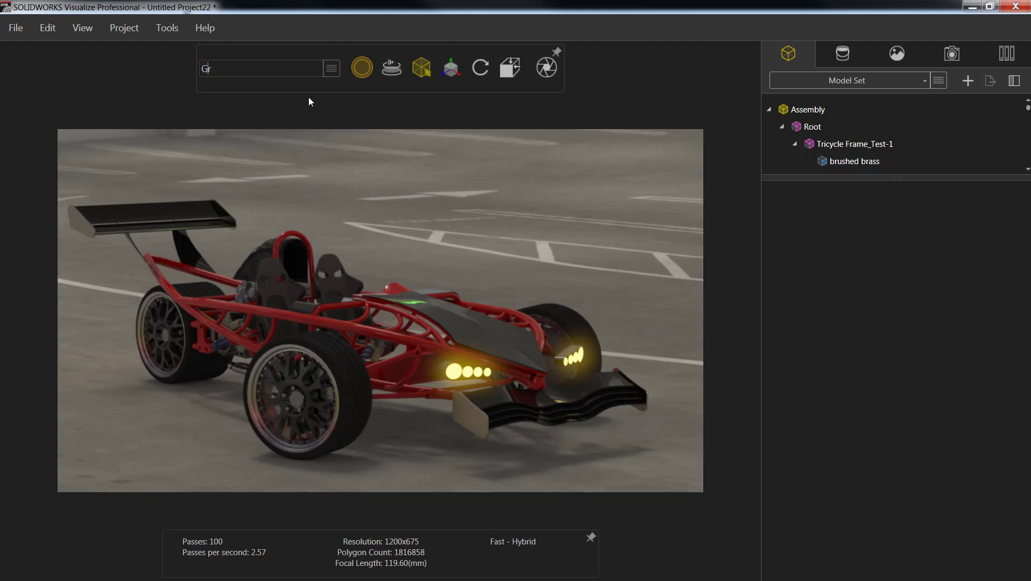
type("een")
key("Return")
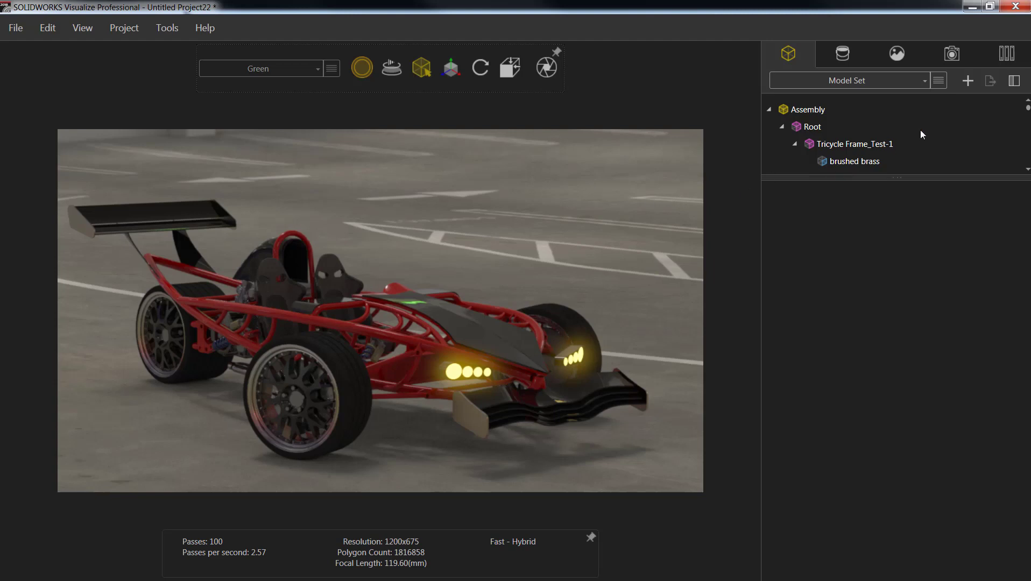
Apply Lime Green from the Metallic Paint appearance library to the tricycle frame
left_click(1006, 53)
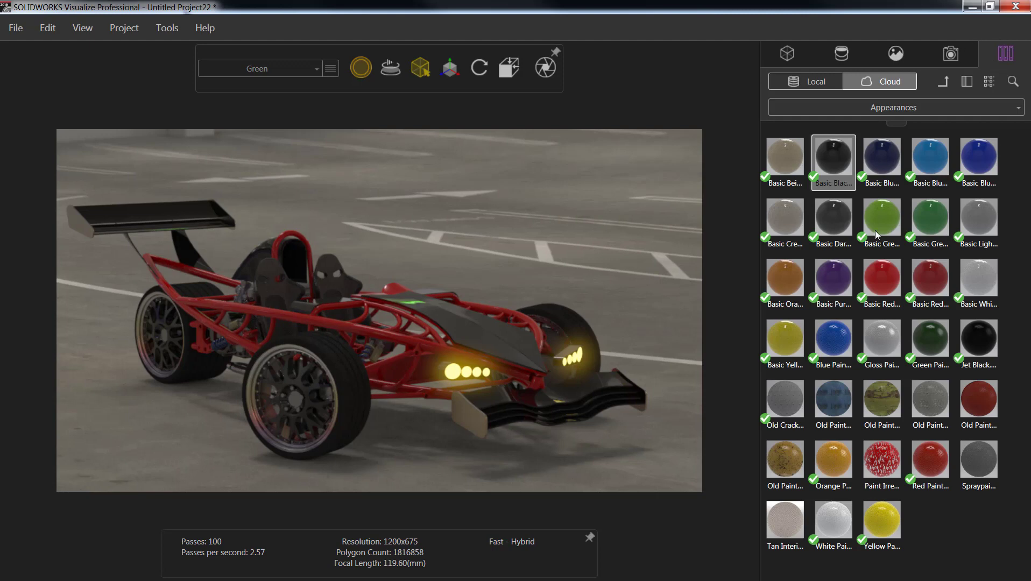
left_click(936, 108)
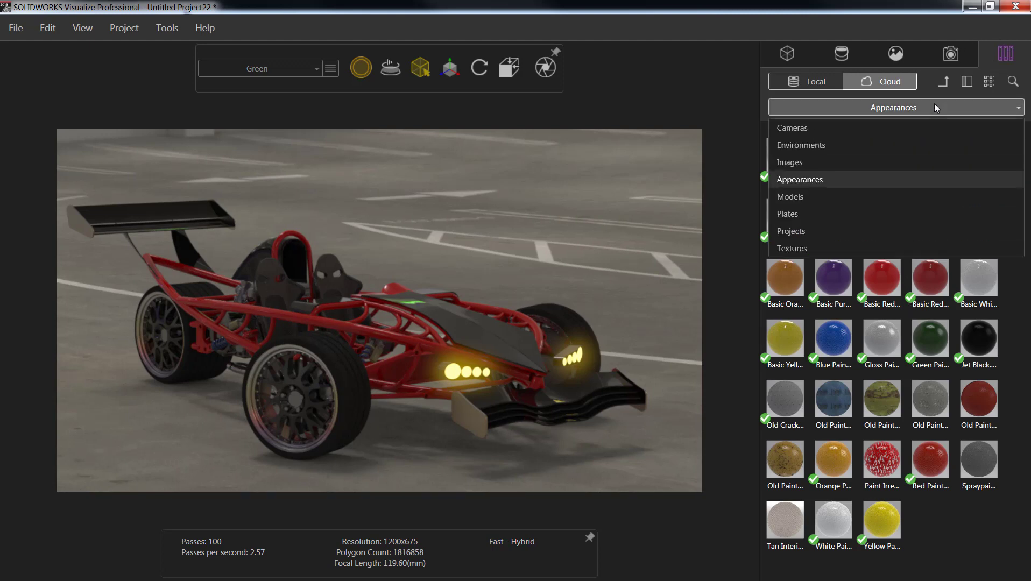
left_click(836, 177)
left_click(947, 82)
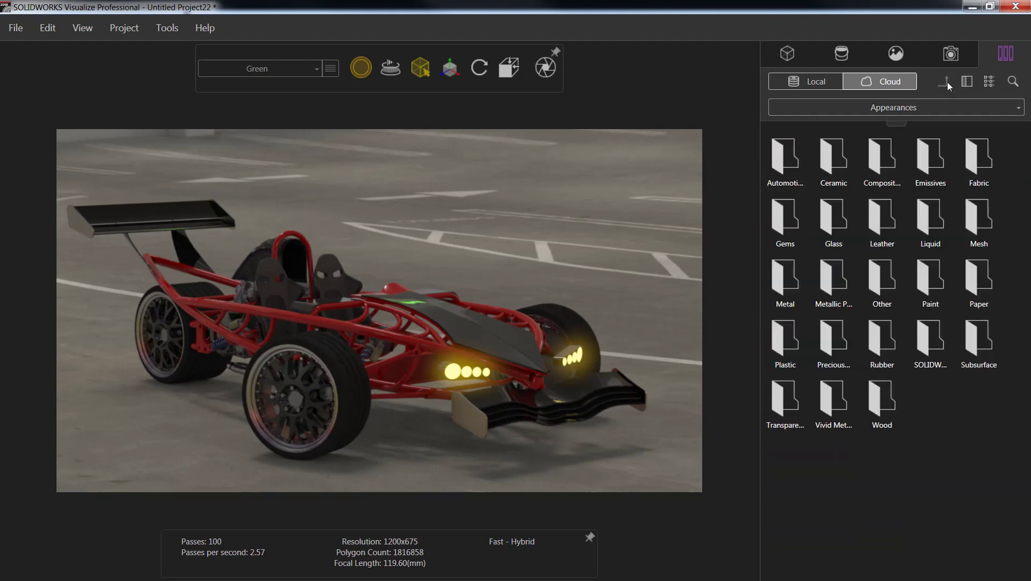
double_click(831, 277)
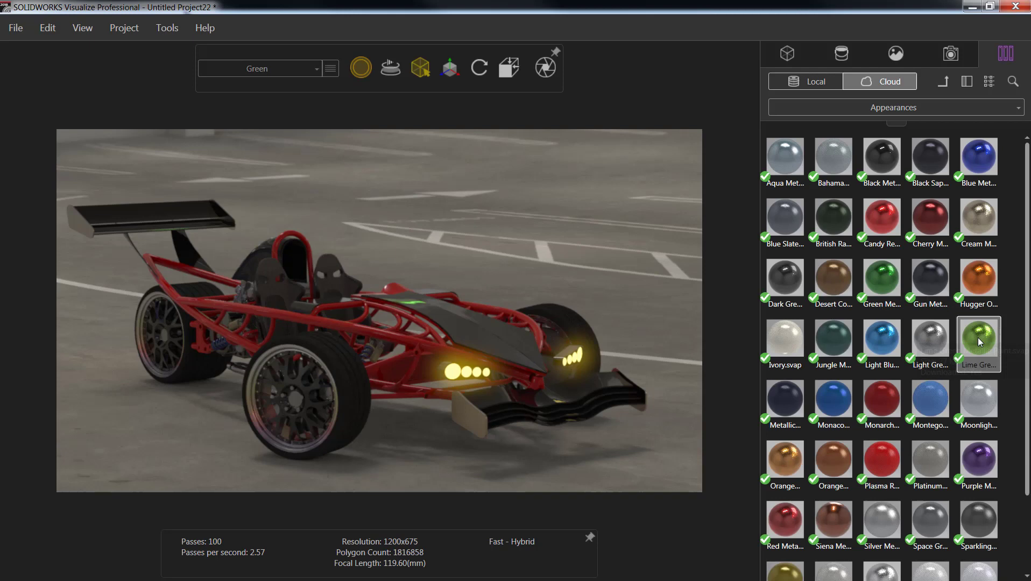
left_click_drag(978, 337, 421, 342)
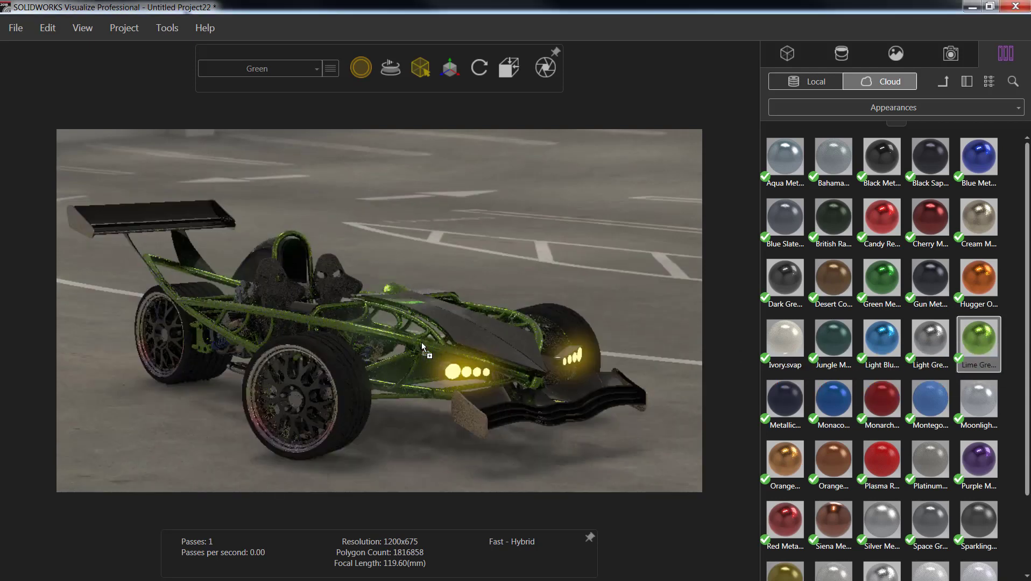
Compare the red Base Configuration against the lime Green configuration, ending back on Green
left_click(299, 74)
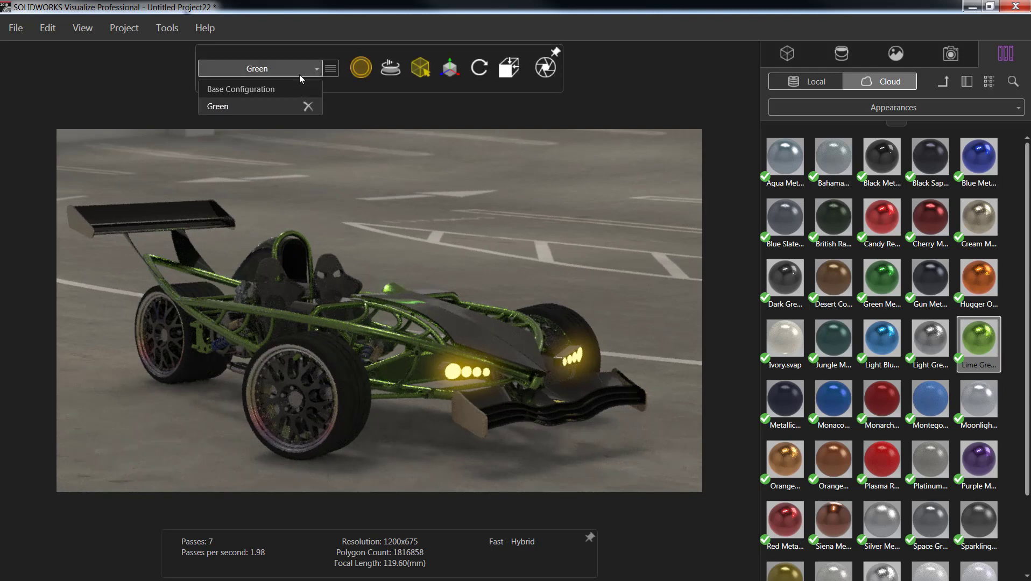
left_click(257, 92)
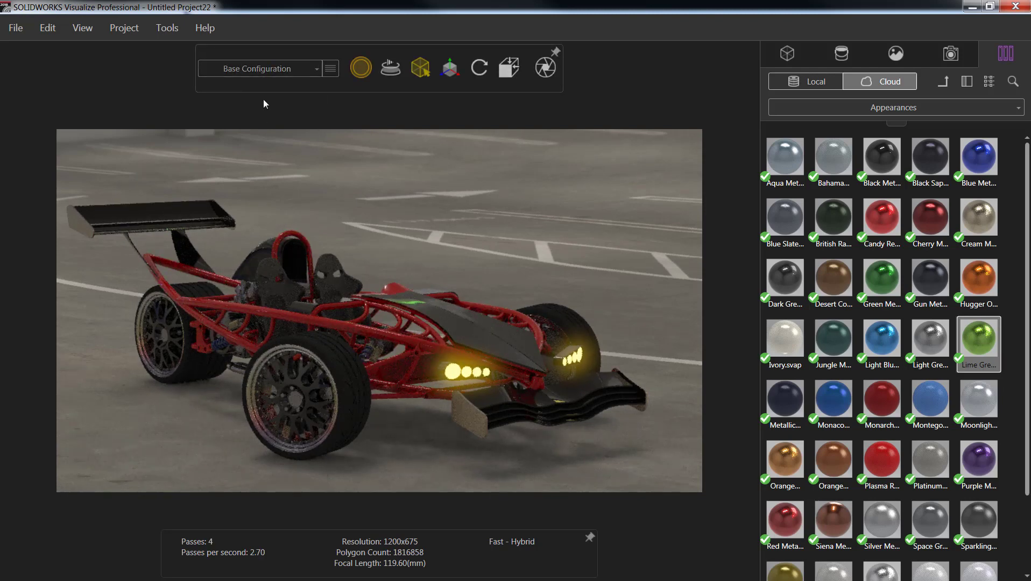
left_click(264, 69)
left_click(249, 106)
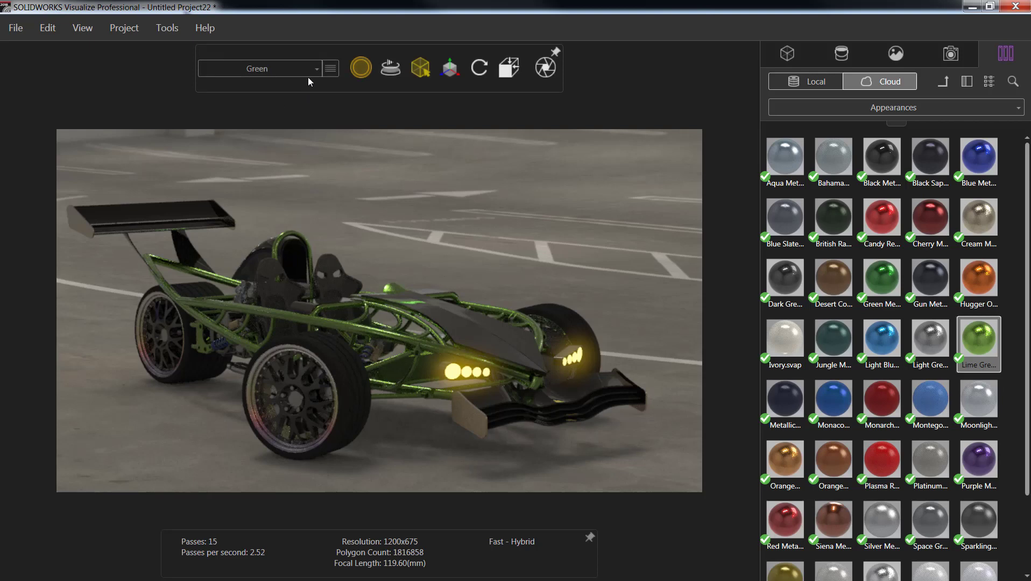
left_click(330, 68)
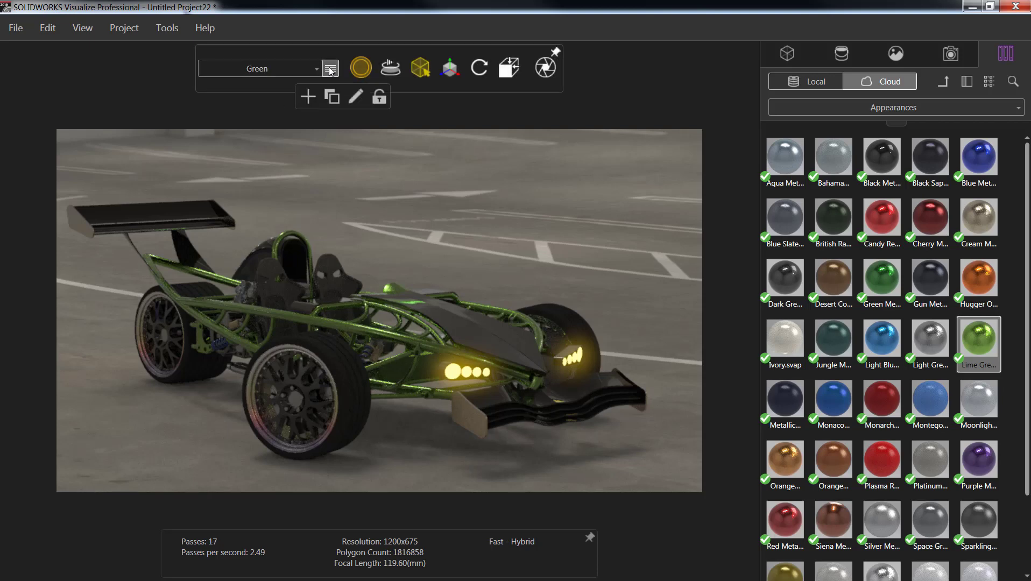
Duplicate the Green configuration, keeping the default name 'Green Copy'
left_click(332, 97)
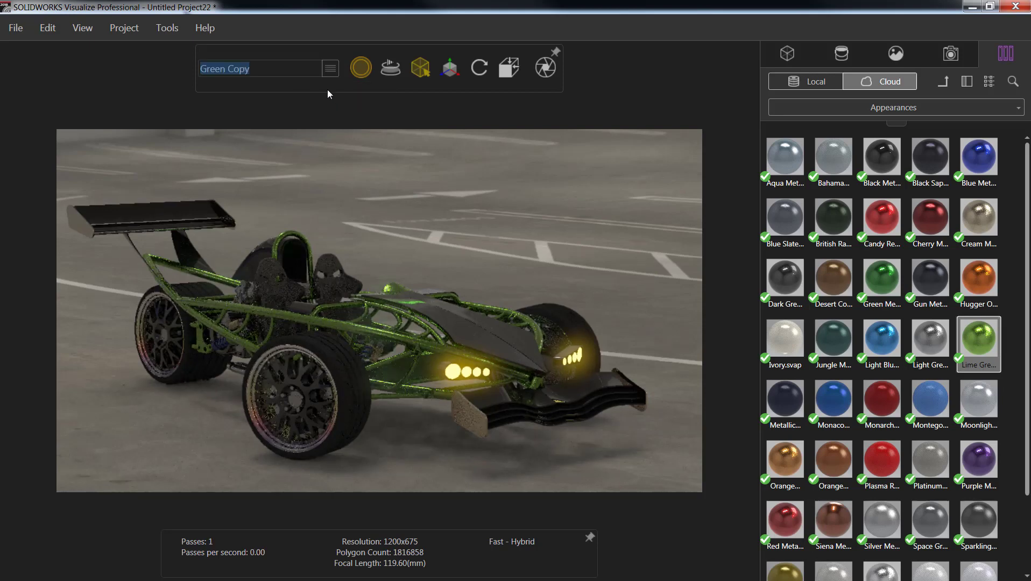
double_click(301, 69)
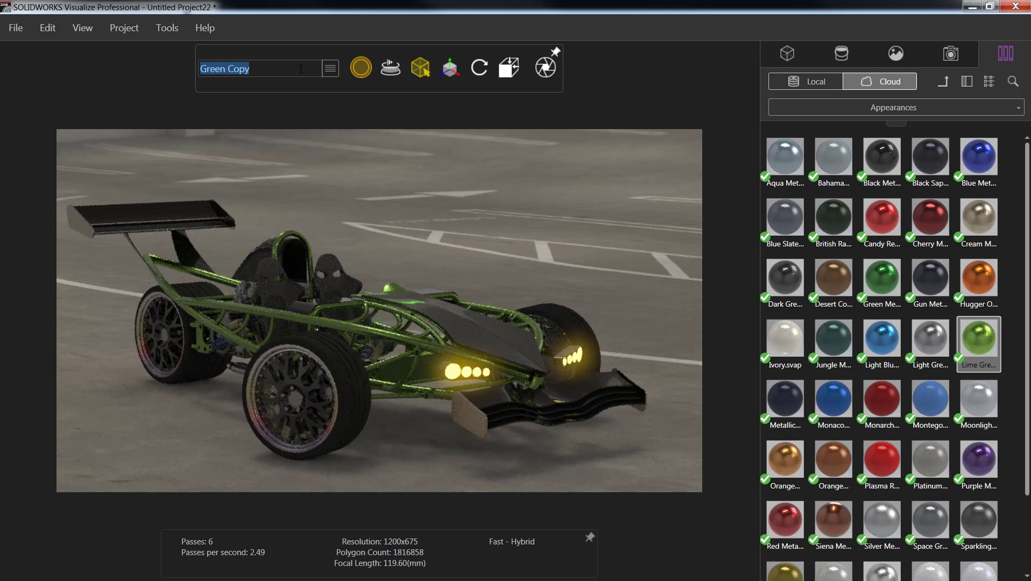
left_click(301, 69)
key("Return")
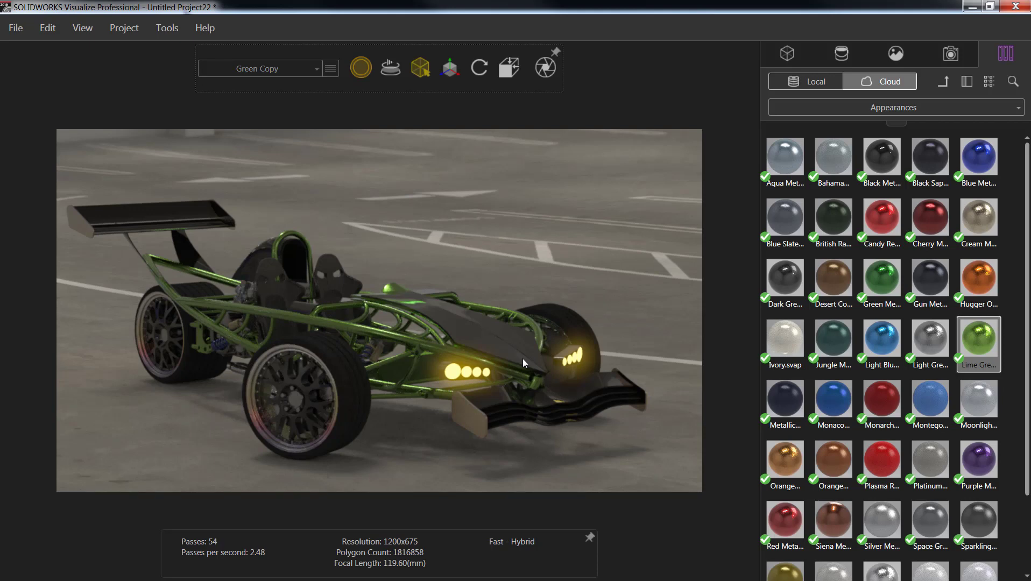
Switch the selection mode to picking individual parts
left_click(466, 327)
right_click(466, 327)
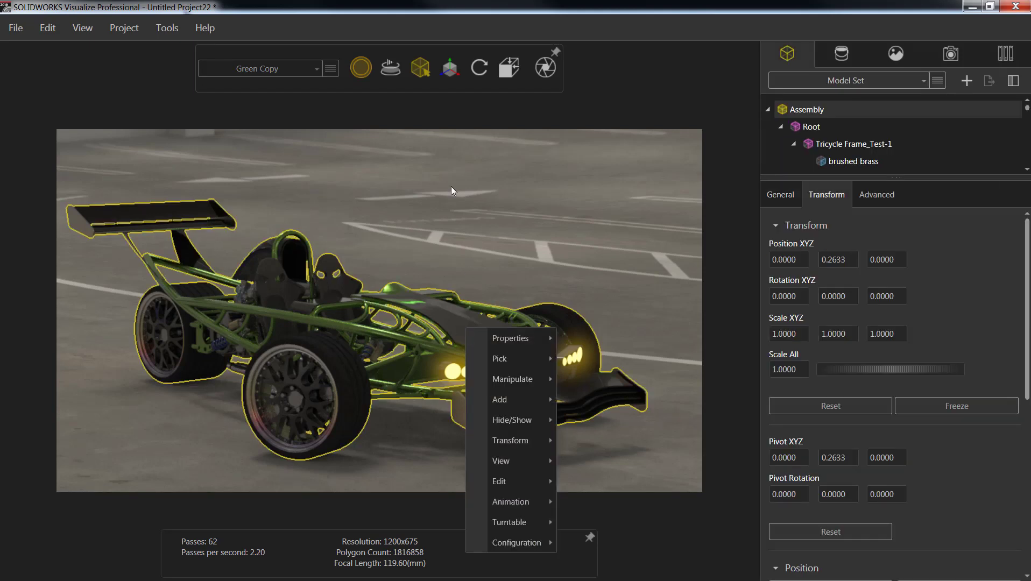
left_click(424, 75)
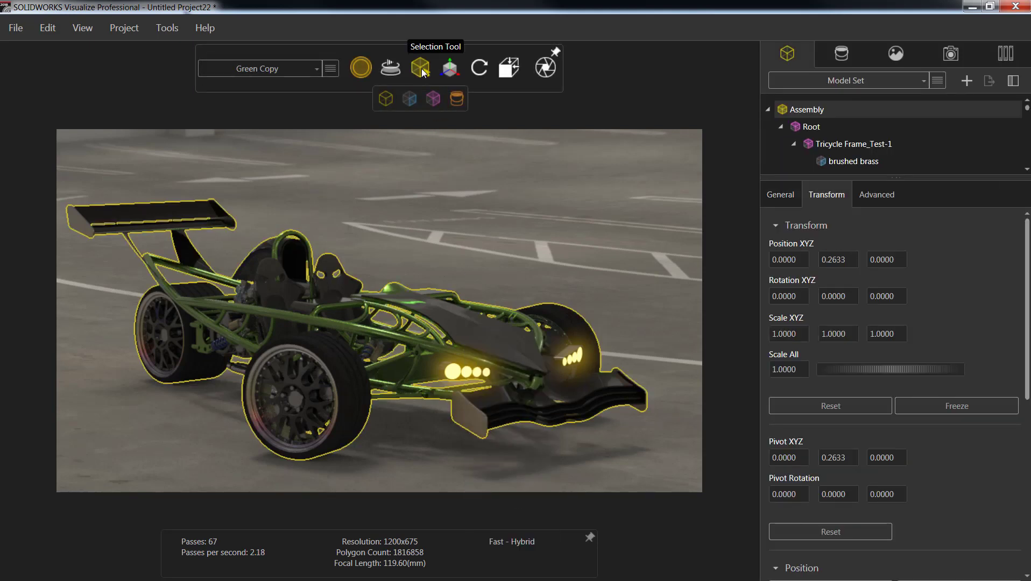
left_click(413, 100)
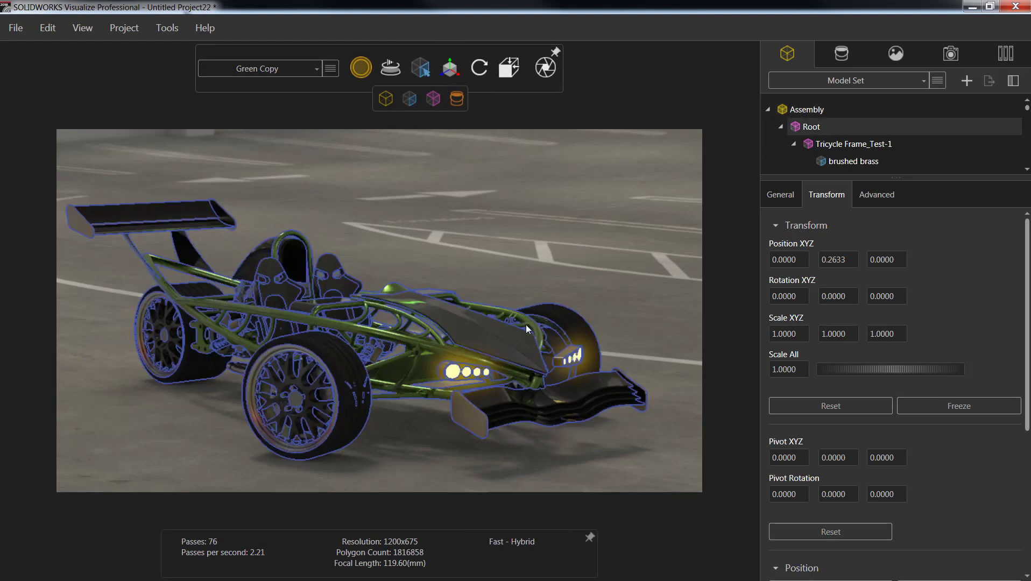
Hide the dark hood panel to expose the lime green frame beneath
left_click(485, 332)
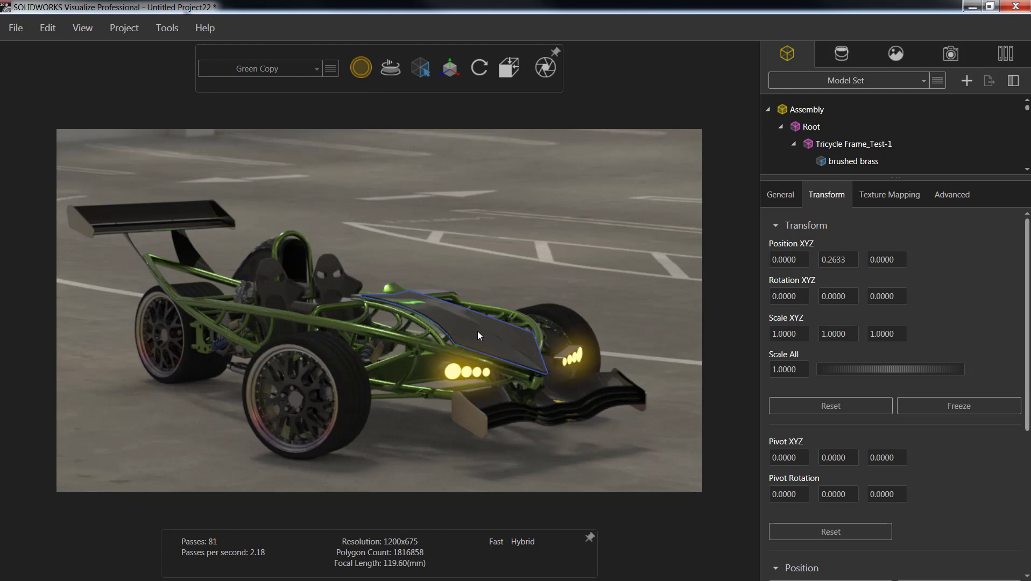
right_click(478, 331)
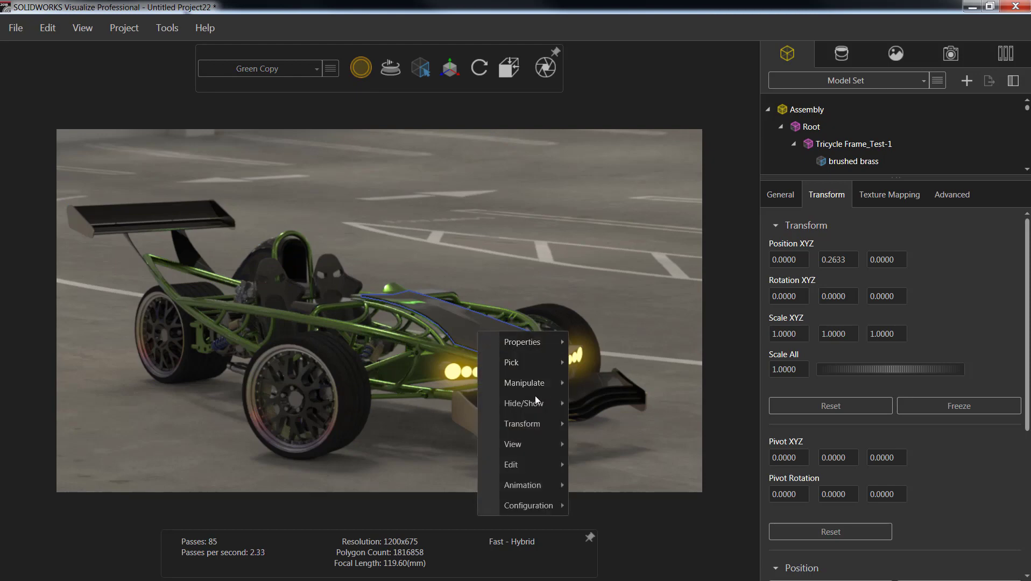
mouse_move(535, 398)
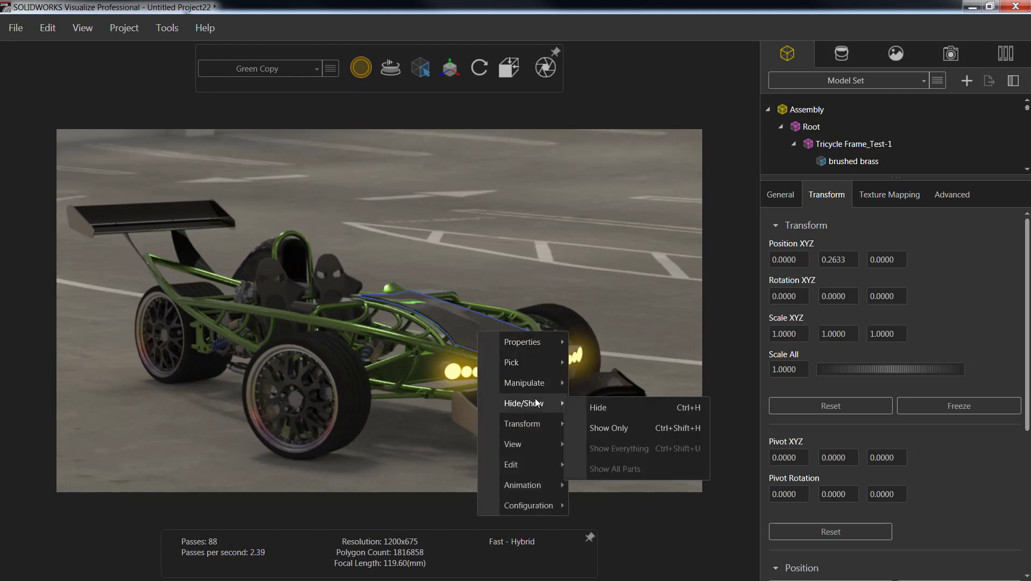
left_click(618, 410)
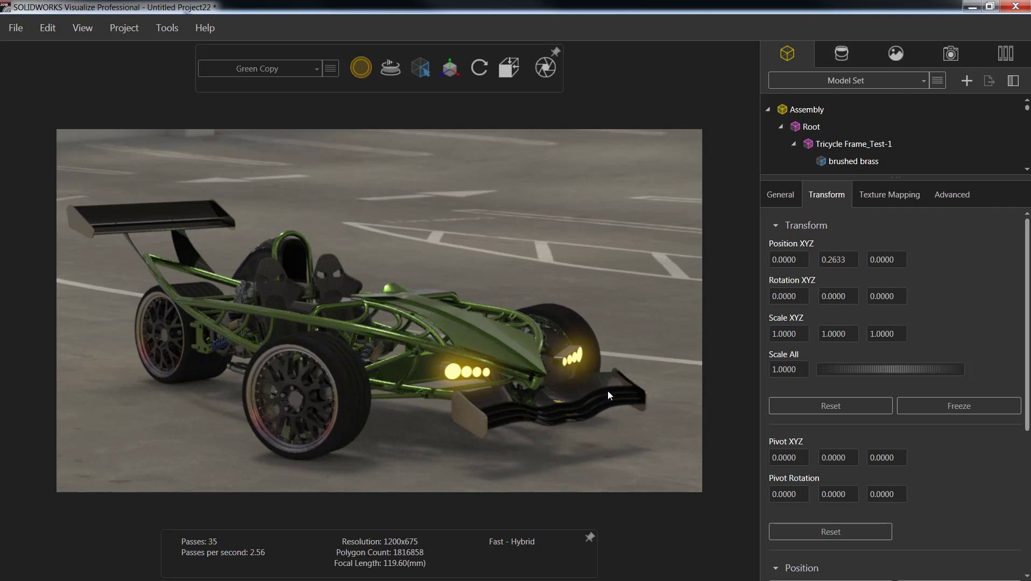
Add a configuration named 'Warehouse' and clear the hood part selection
left_click(330, 68)
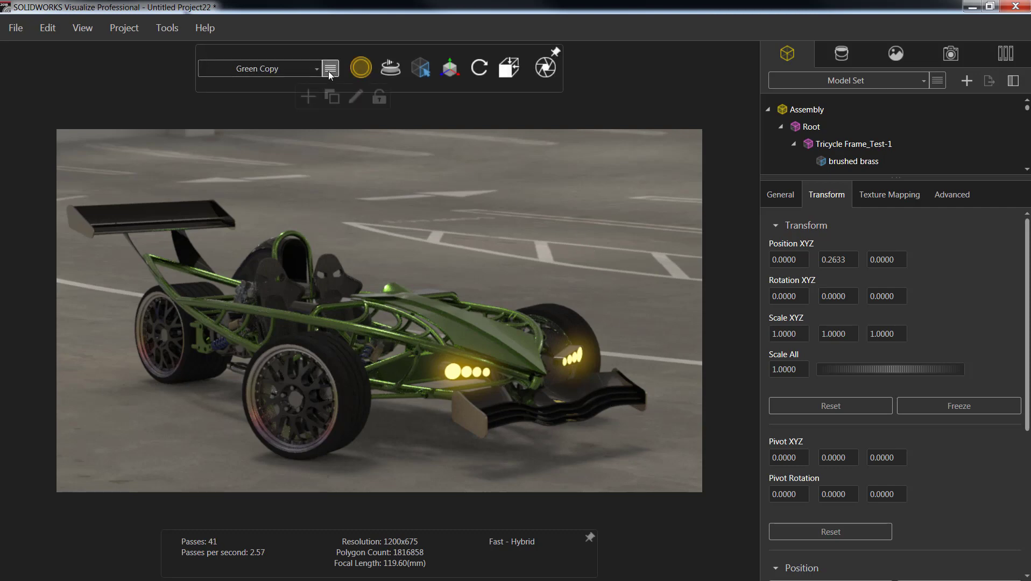
left_click(308, 95)
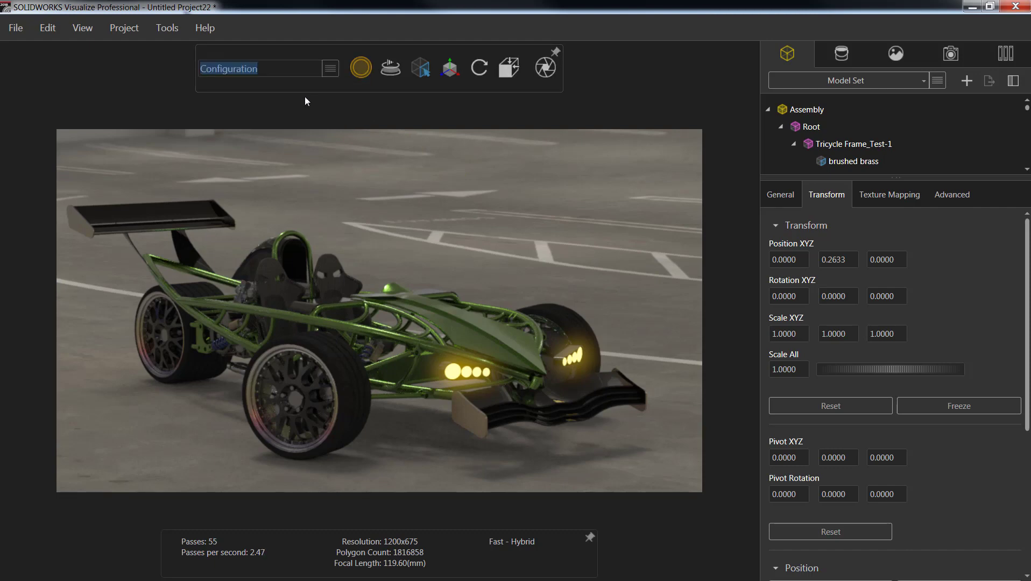
type("Warehouse")
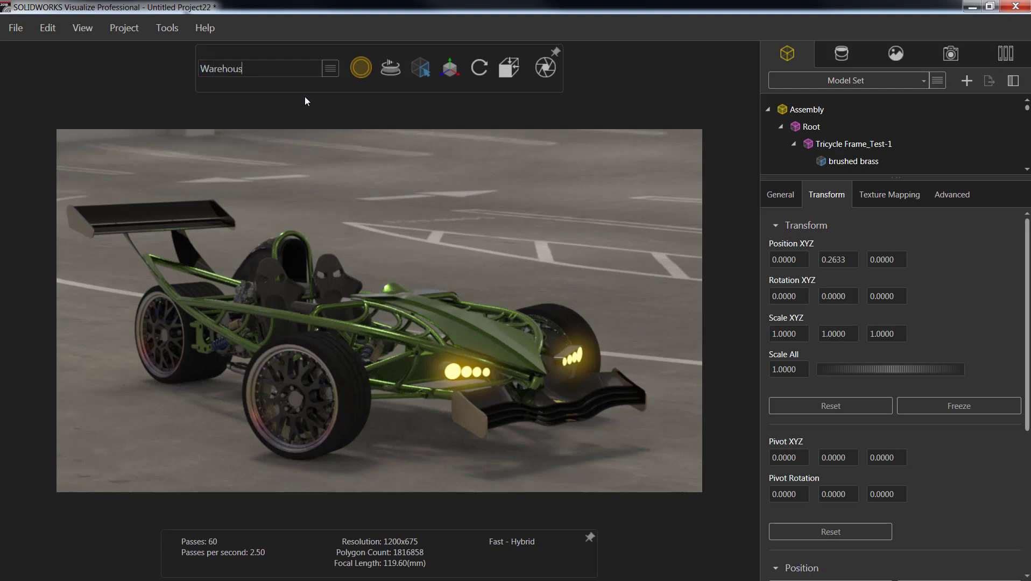
key("Return")
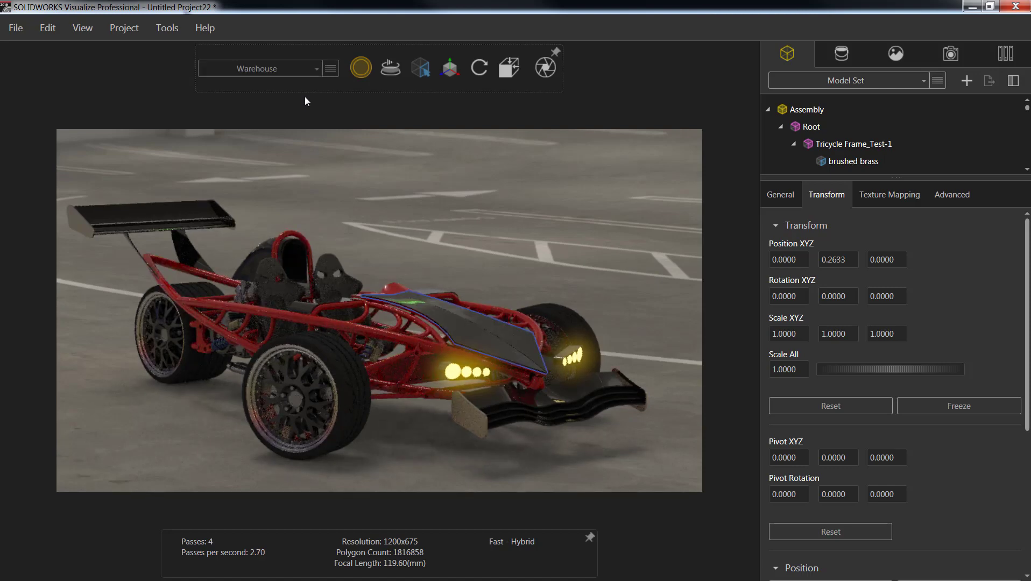
left_click(398, 142)
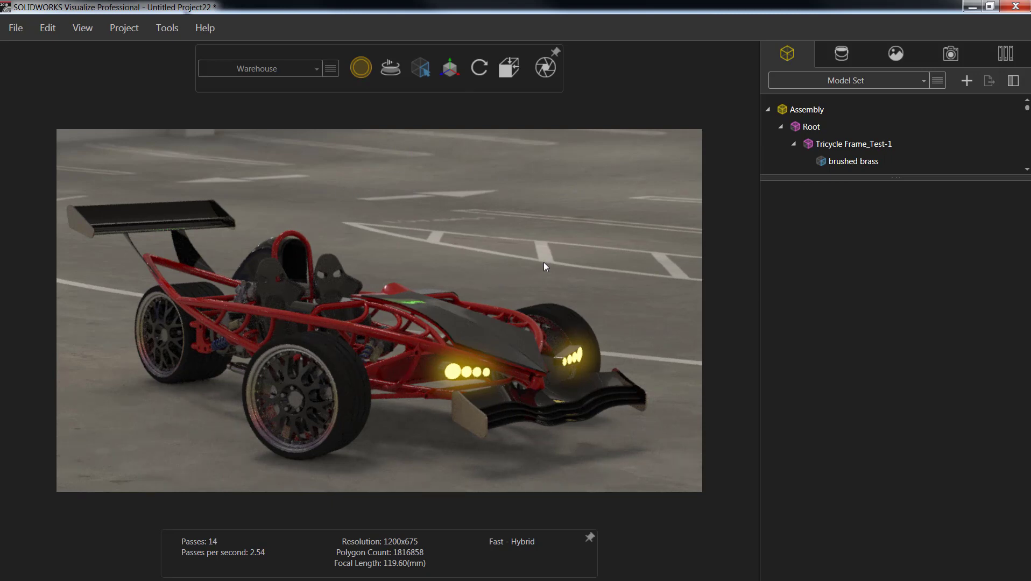
Apply the Low Key Studio environment and orbit the camera toward a side view of the car
left_click(1010, 61)
left_click(923, 110)
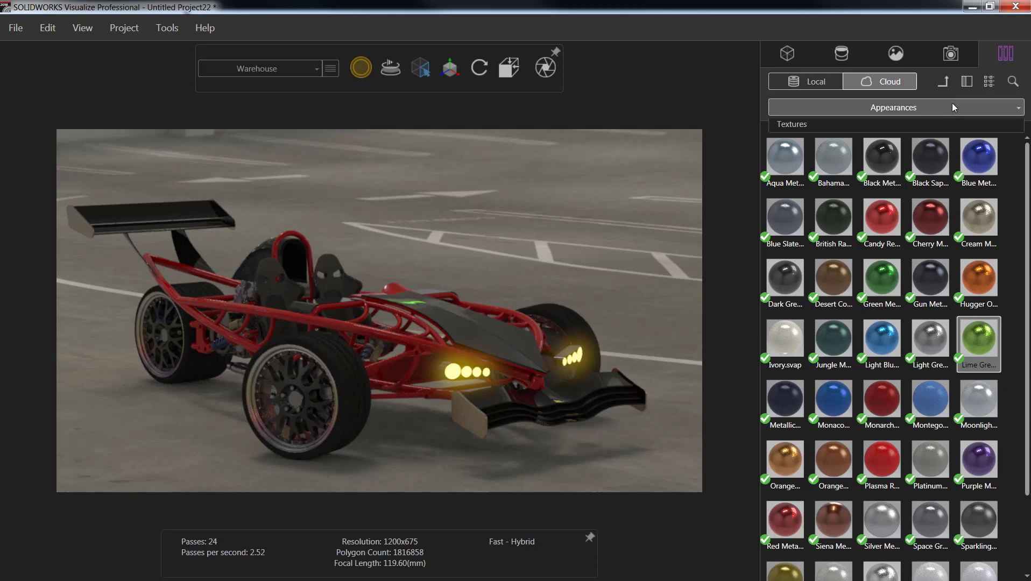
left_click(845, 144)
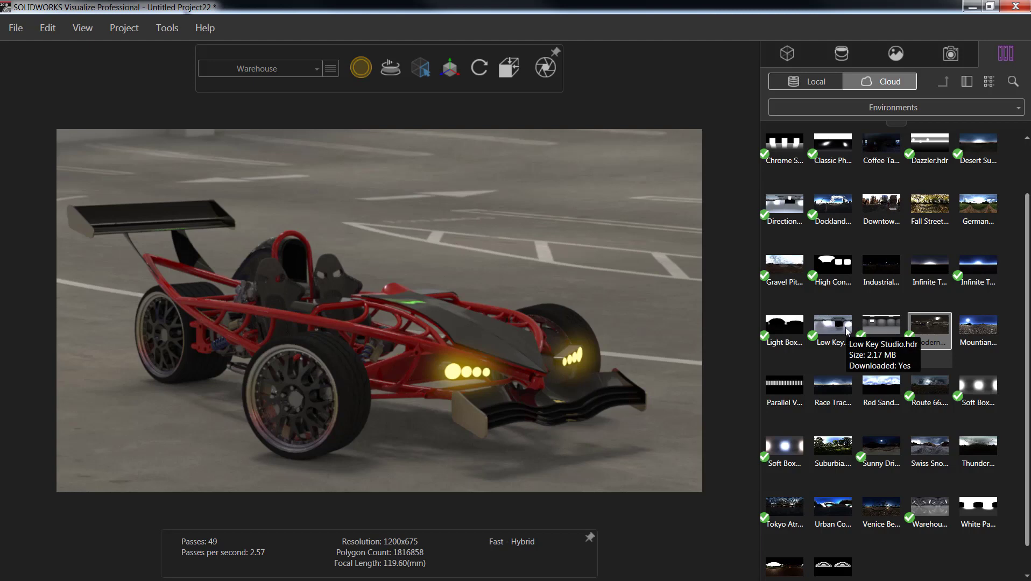
left_click_drag(843, 327, 591, 282)
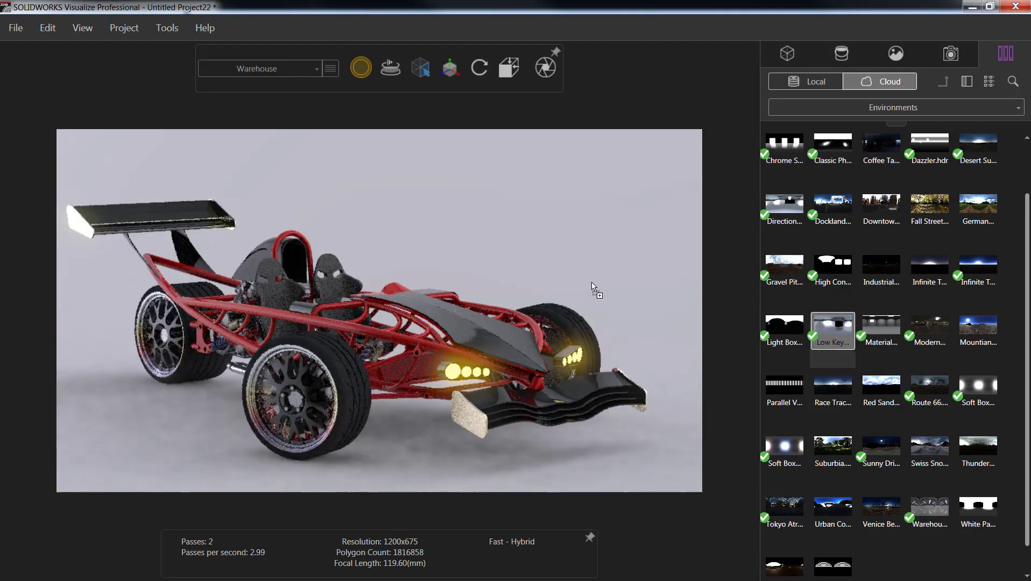
left_click_drag(393, 434, 125, 273)
left_click_drag(619, 384, 240, 278)
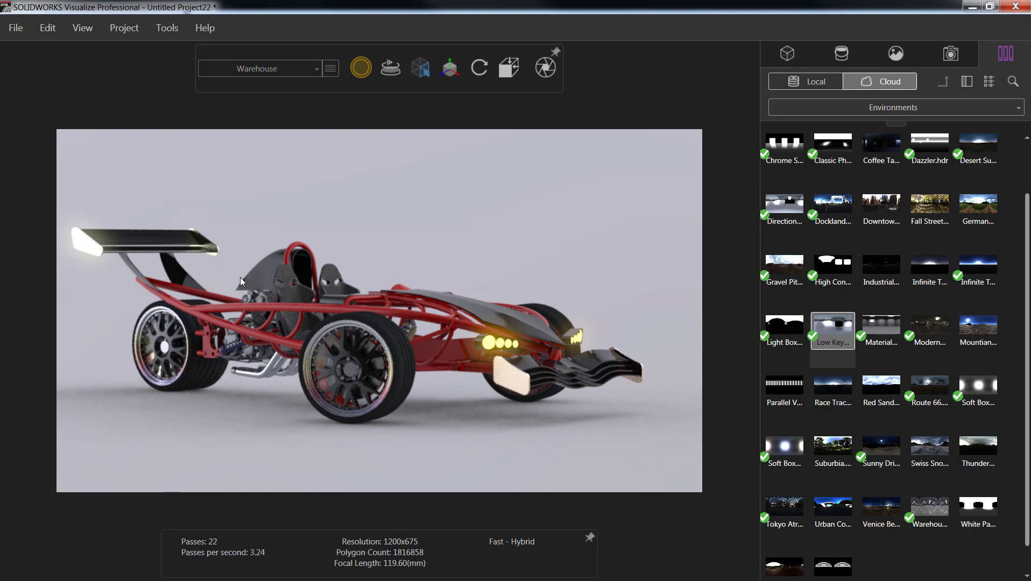
Compare the red Base, lime Green and hoodless Green Copy configurations, leaving Green Copy active
left_click(266, 70)
left_click(254, 88)
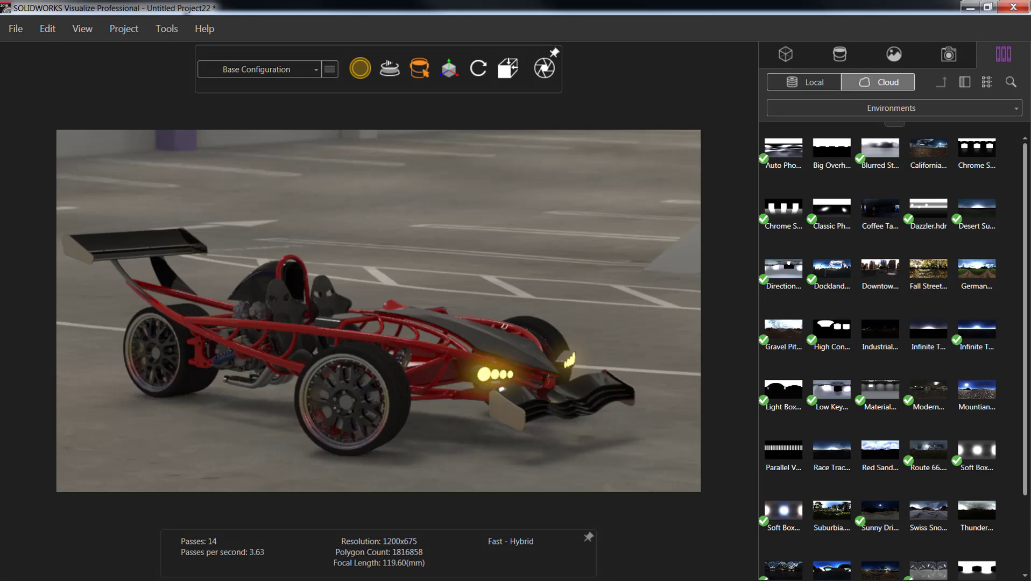
key("Down")
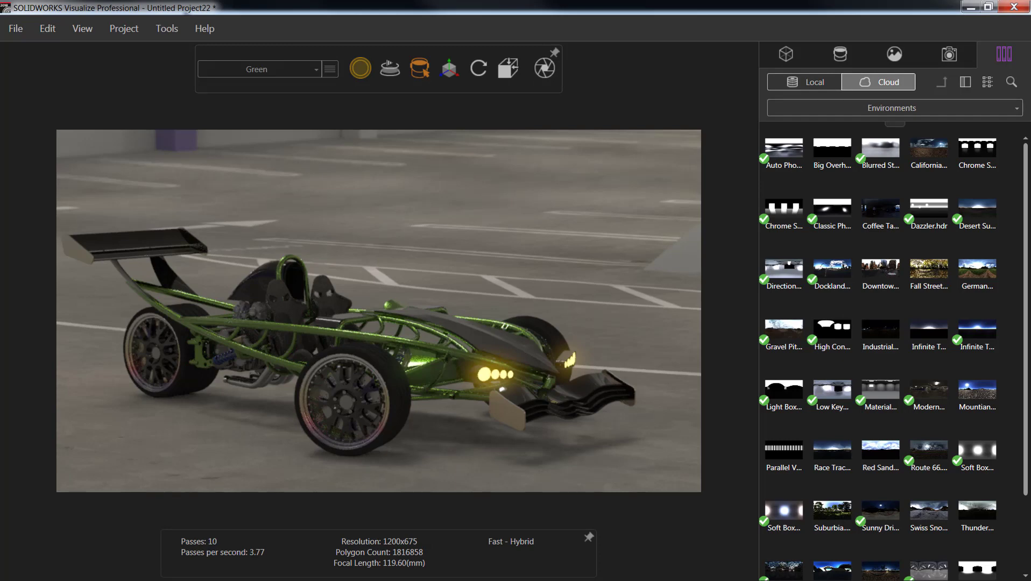
key("Down")
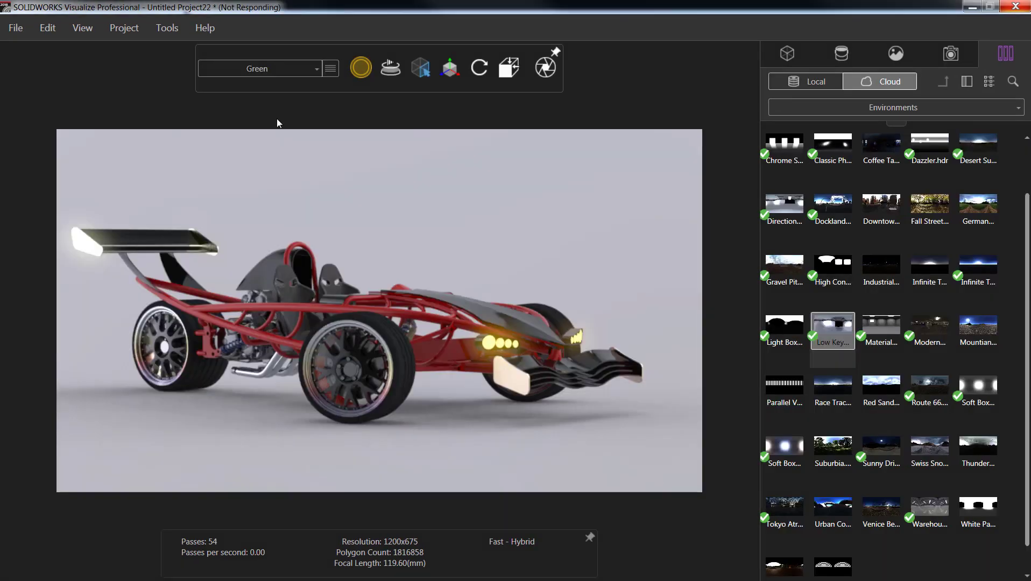
left_click(273, 126)
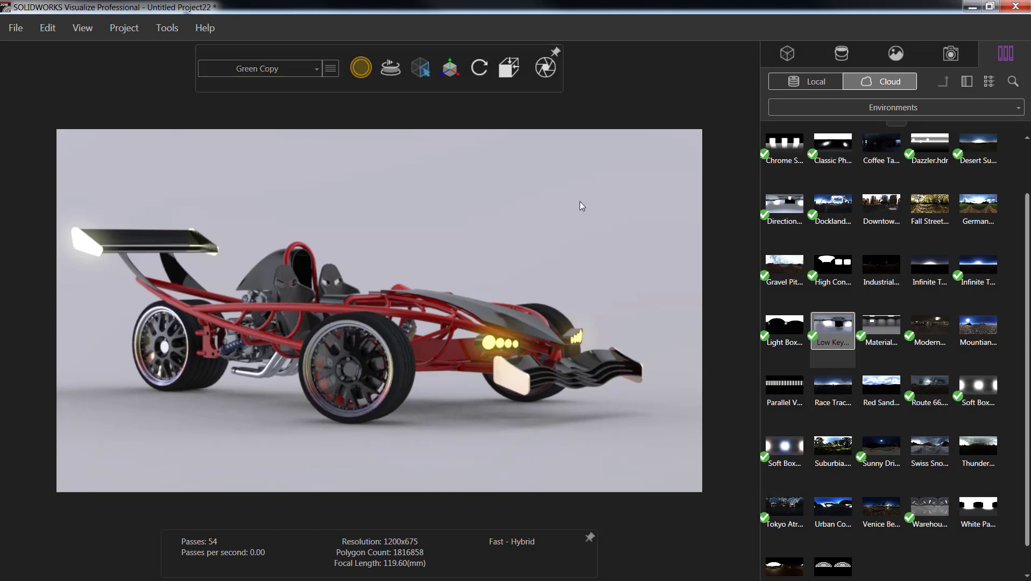